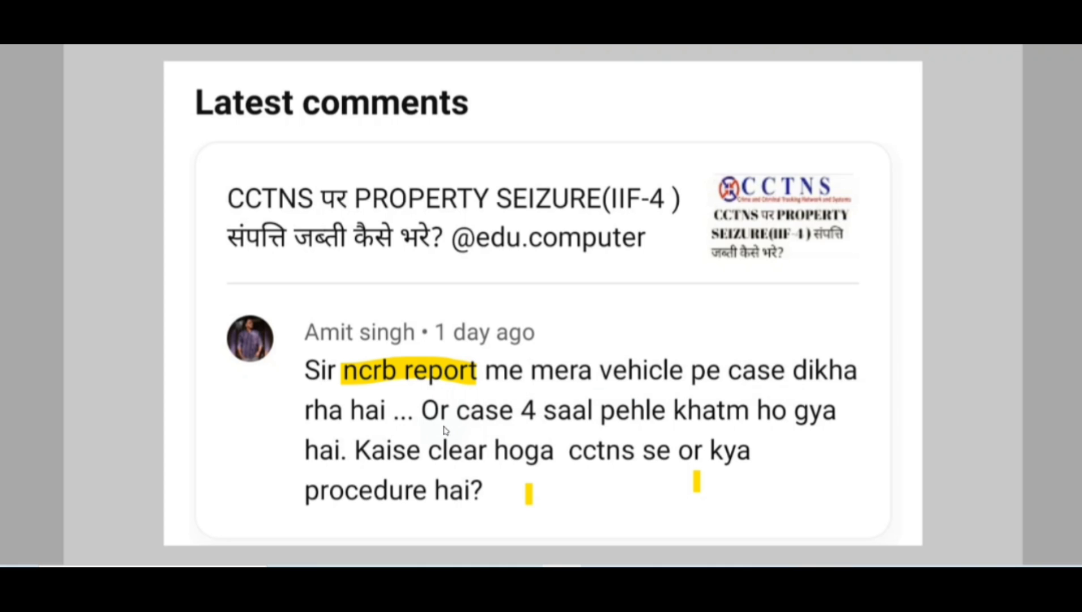
- Underline 'Or case 4 saal pehle khatm', 'cctns se or kya' and 'procedure hai' in the viewer's comment
left_click_drag(418, 429, 756, 429)
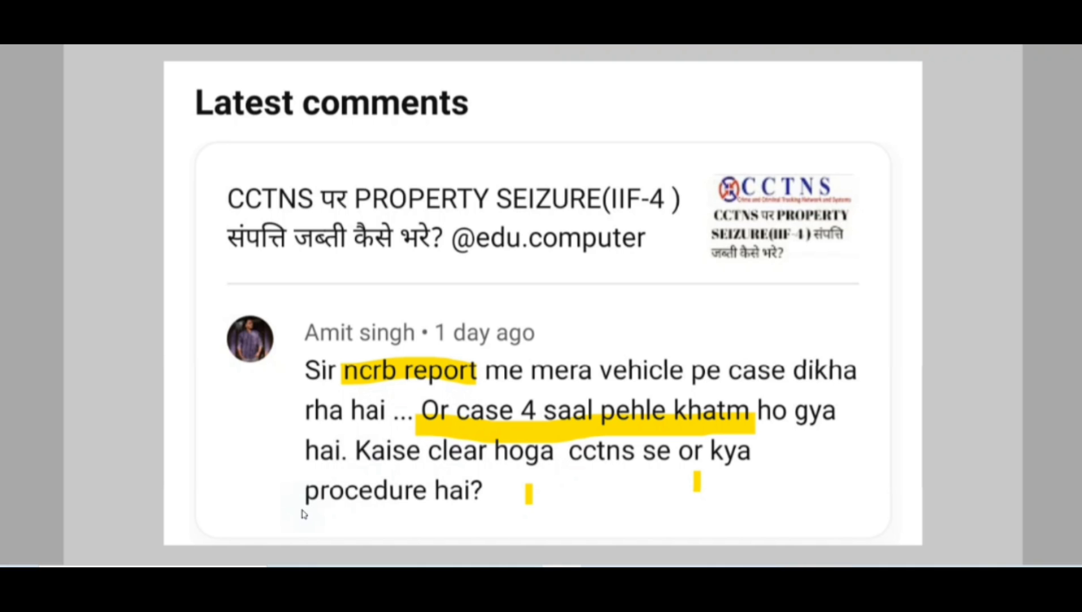
left_click_drag(579, 462, 769, 464)
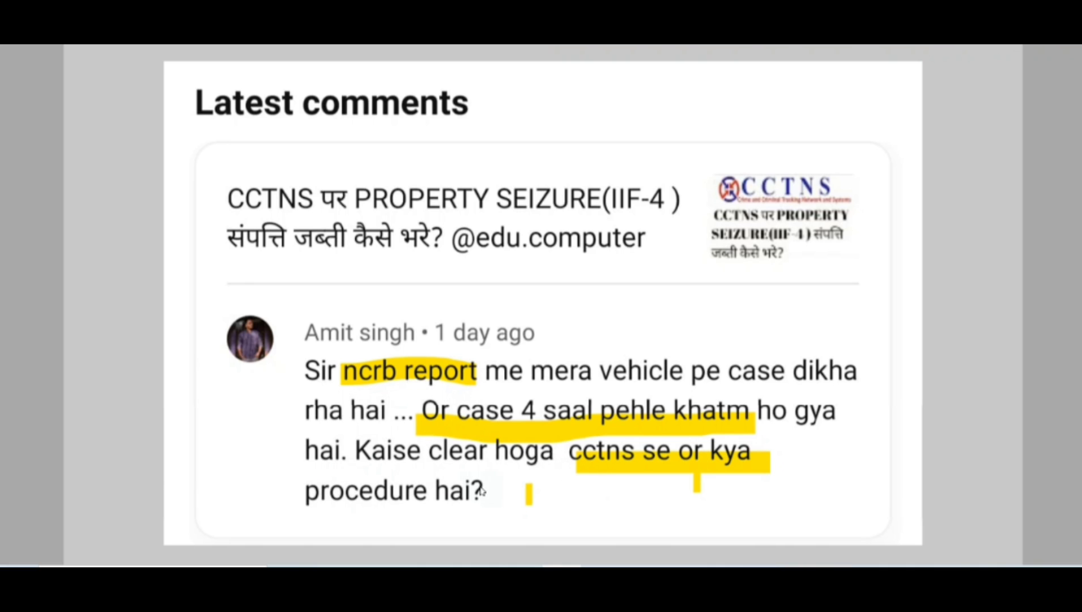
left_click_drag(295, 509, 469, 510)
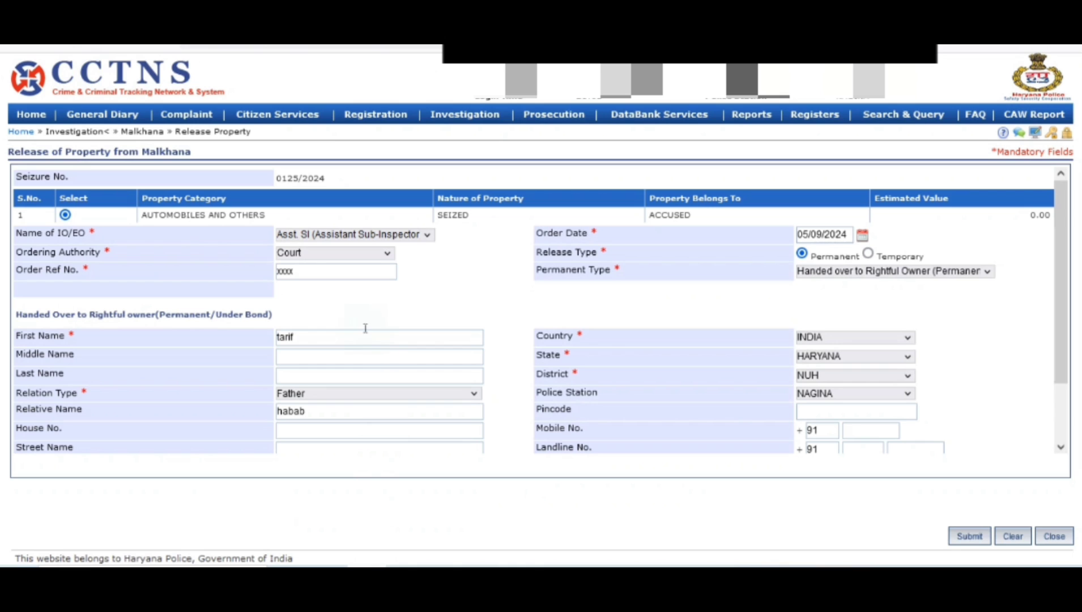
- Open Investigation > Malkhana > Acceptance in Malkhana from the Home dashboard
left_click(31, 113)
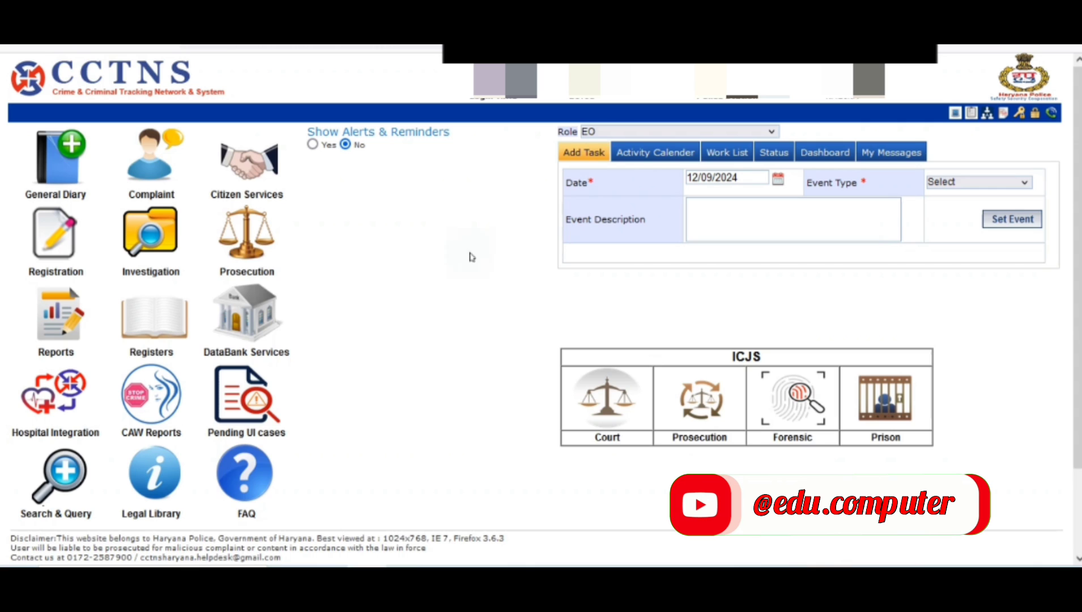
left_click(156, 232)
mouse_move(254, 453)
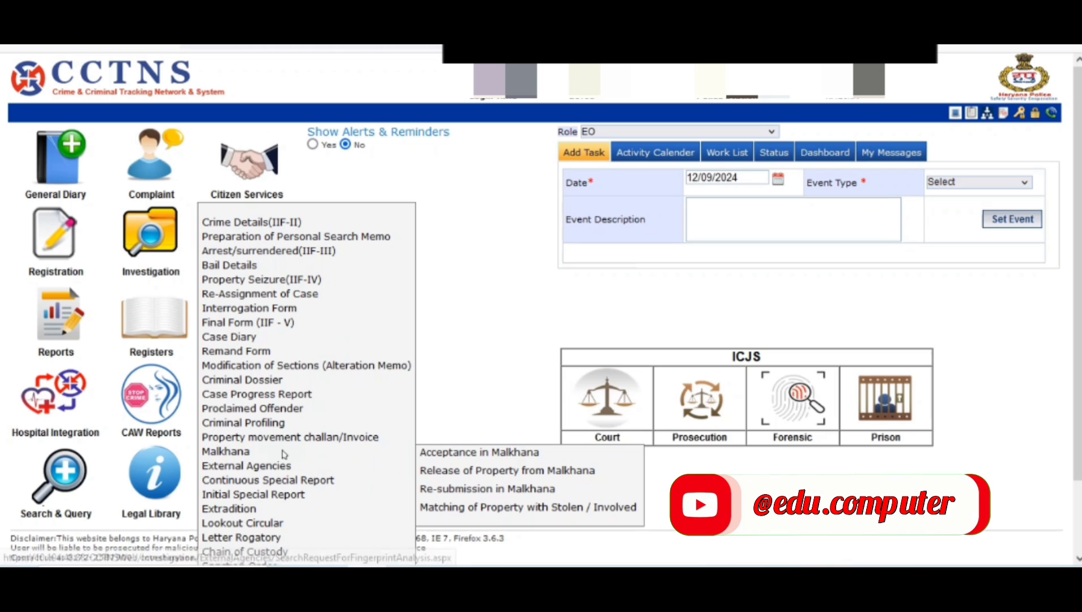
left_click(434, 455)
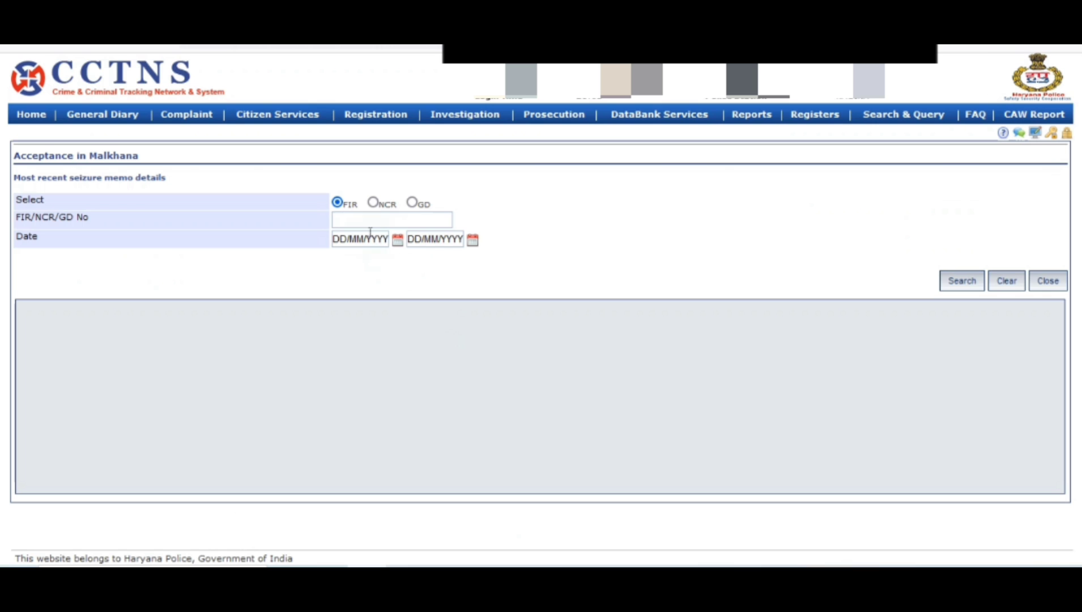
- Search for FIR 165 and open seizure record 0131/2024
left_click(364, 218)
type("165")
key("Return")
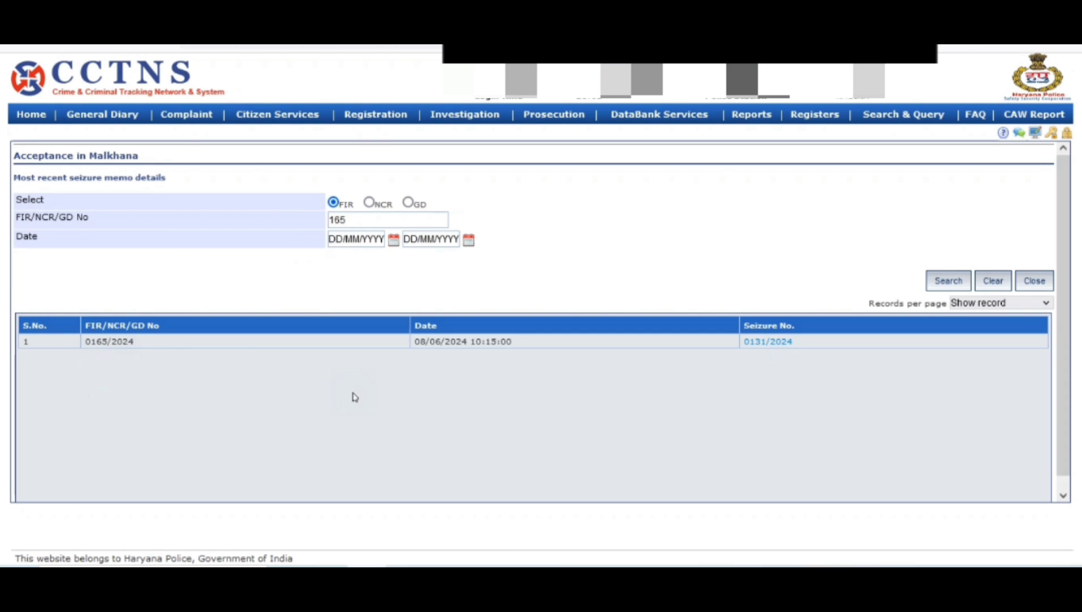
left_click(765, 342)
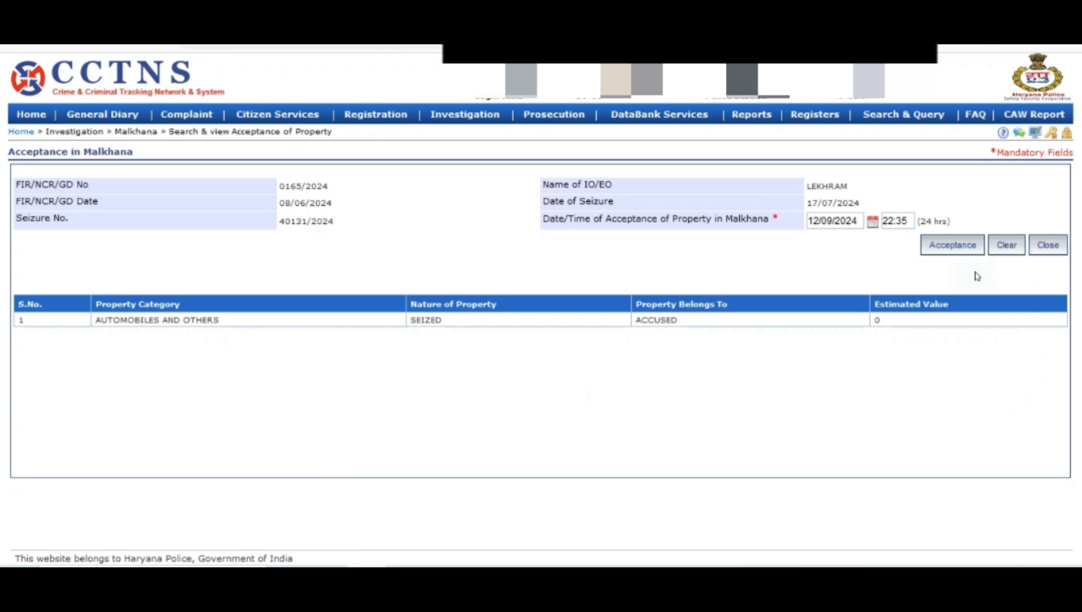
- Accept the seized automobile, confirm it, and highlight the 'present in store' status message
left_click(962, 248)
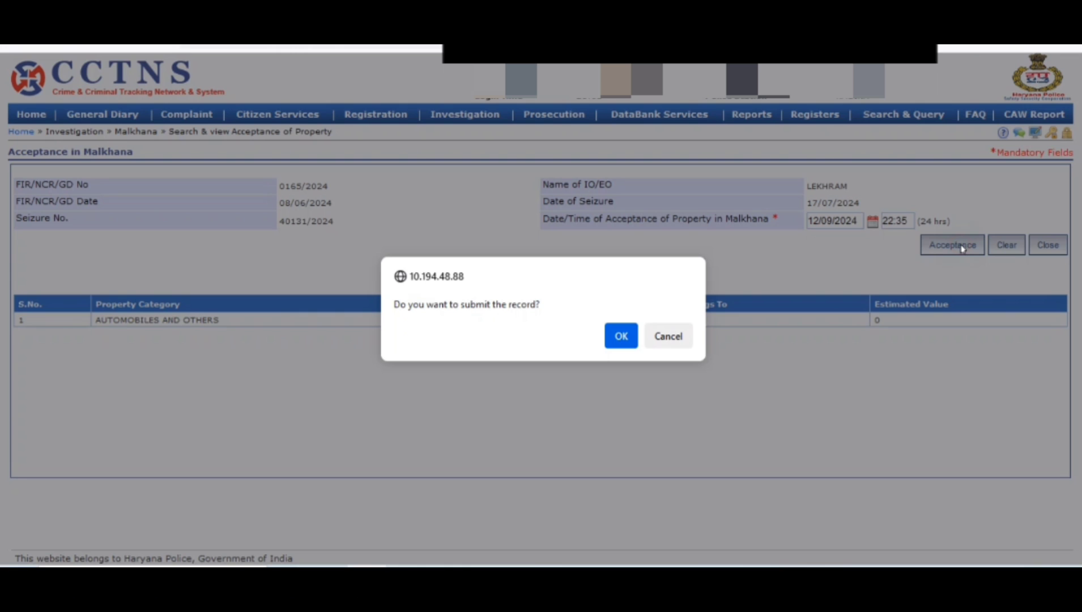
left_click(621, 340)
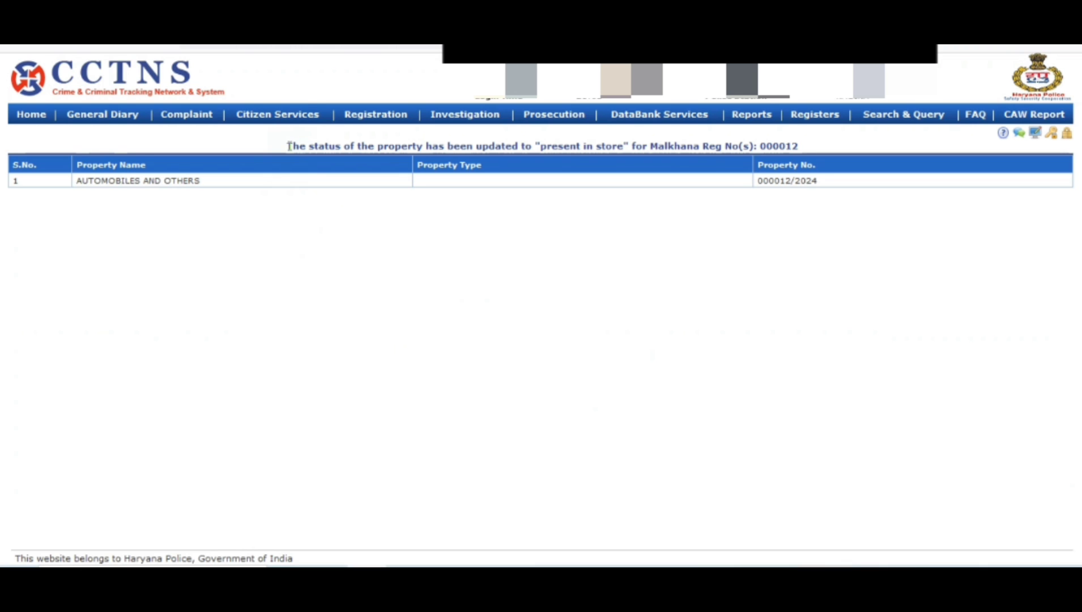
left_click_drag(285, 147, 810, 156)
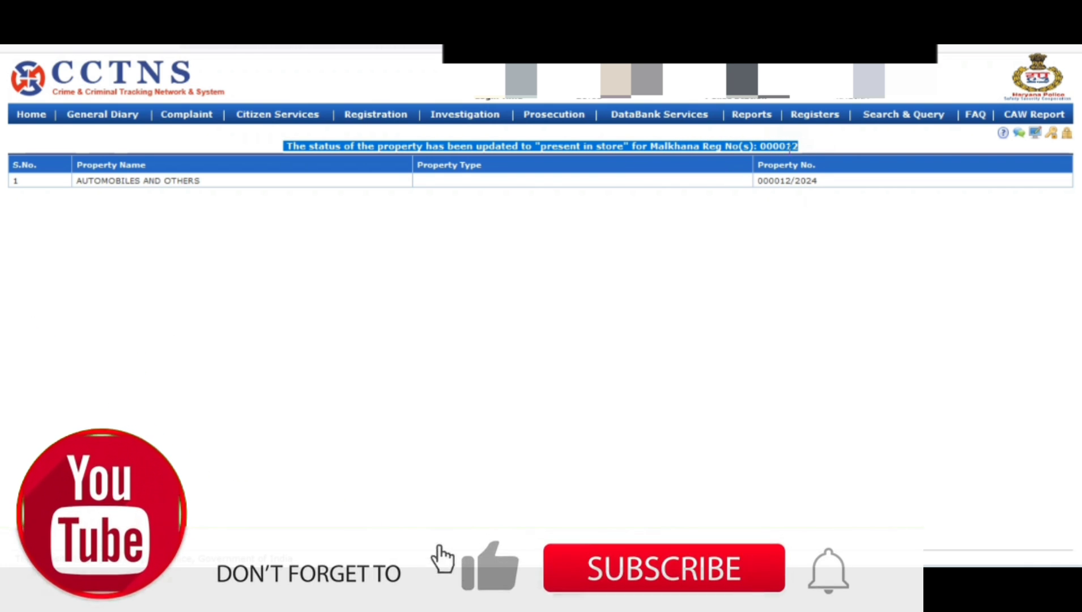
- Open Investigation > Malkhana > Release of Property from Malkhana from the Home dashboard
left_click(31, 116)
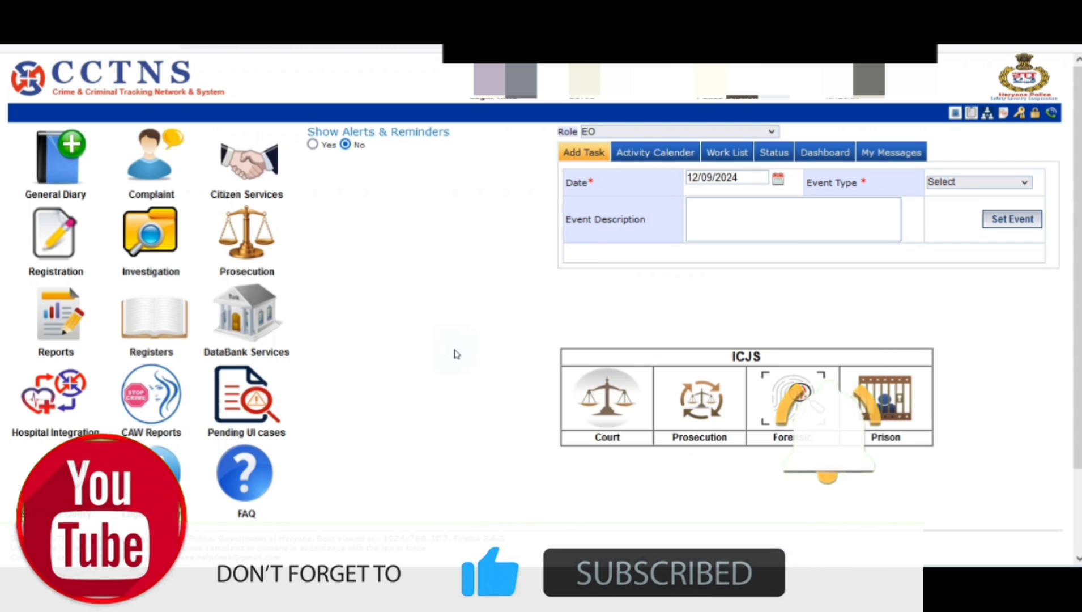
left_click(148, 230)
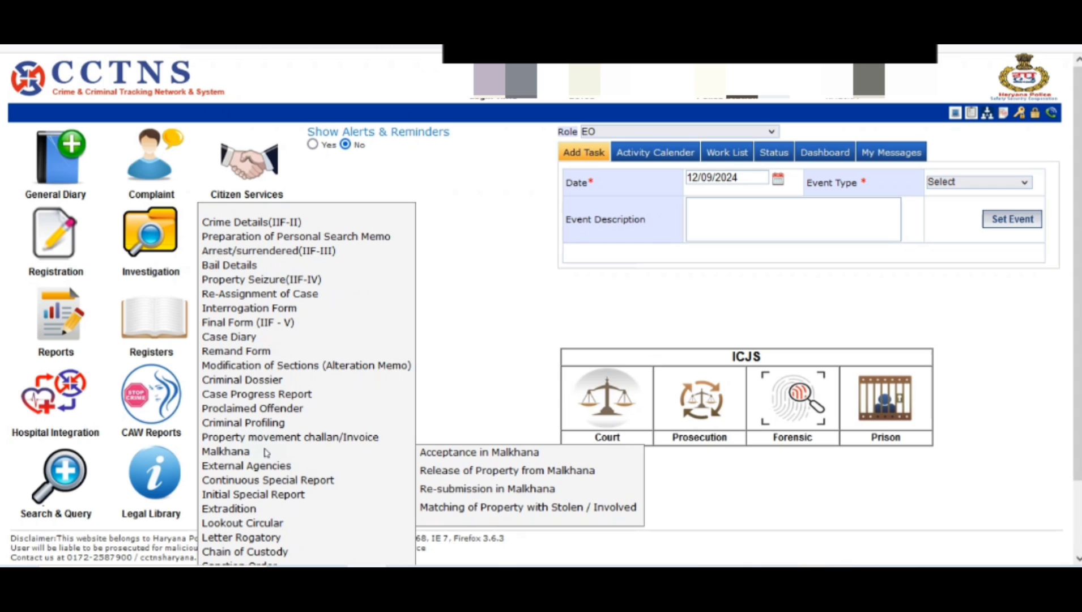
left_click(466, 475)
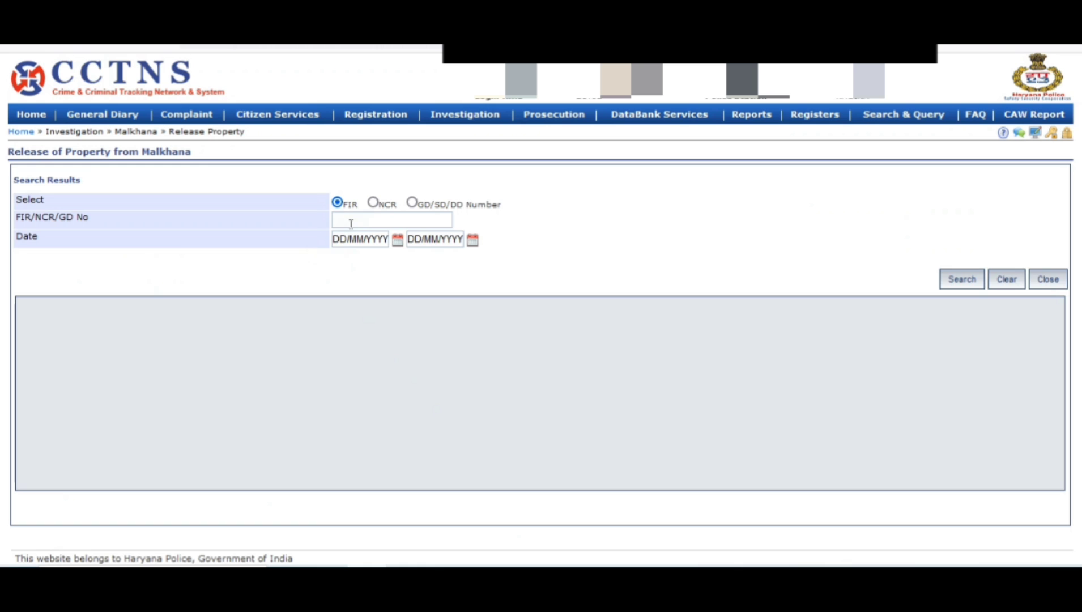
- Search FIR 185, highlight the 2024 seizure row, and open release form 0125/2024
left_click(350, 223)
type("185")
left_click(959, 279)
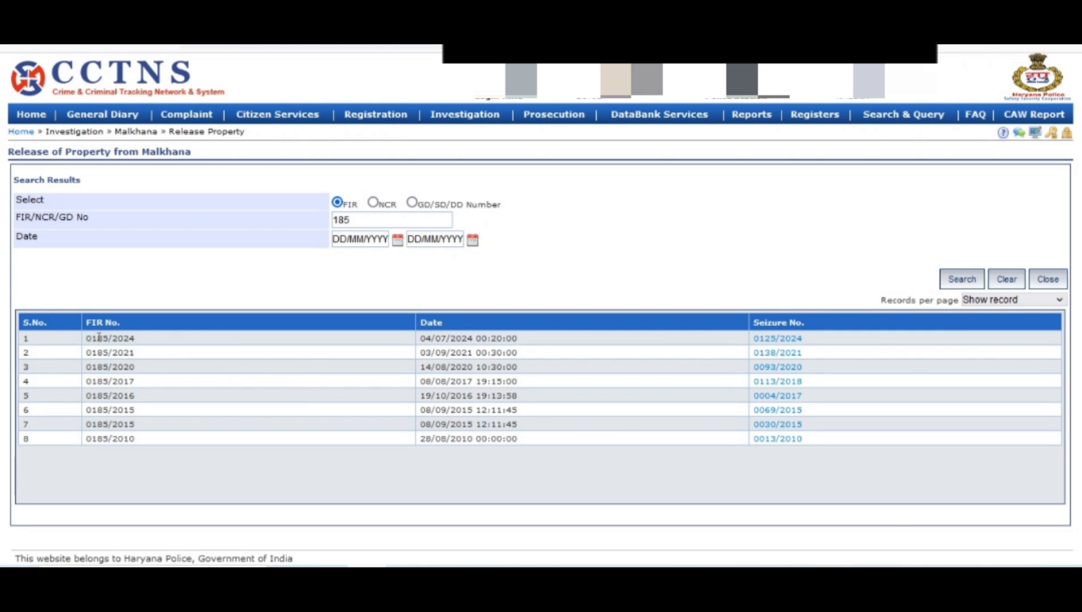
left_click_drag(87, 337, 145, 351)
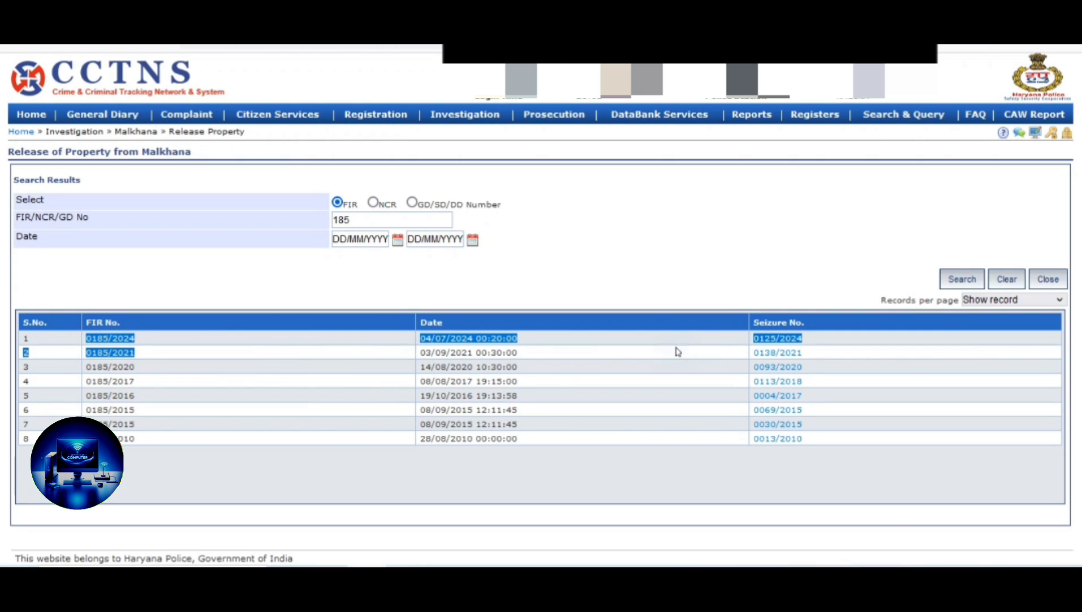
left_click(772, 340)
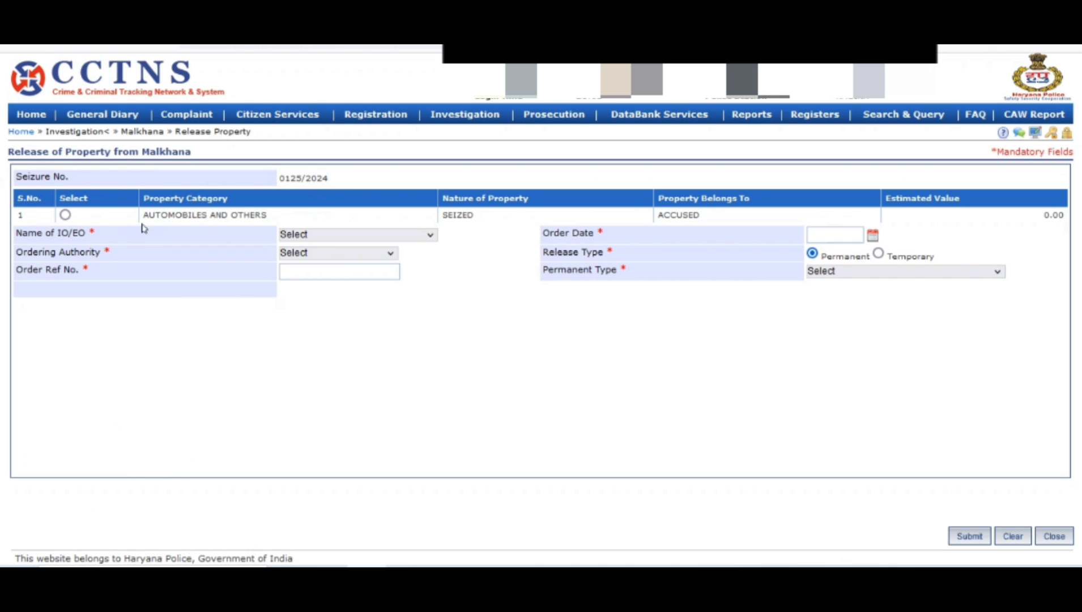
- Select the seized automobile, with an Asst. SI as IO/EO and Court as ordering authority
left_click(65, 215)
left_click(307, 235)
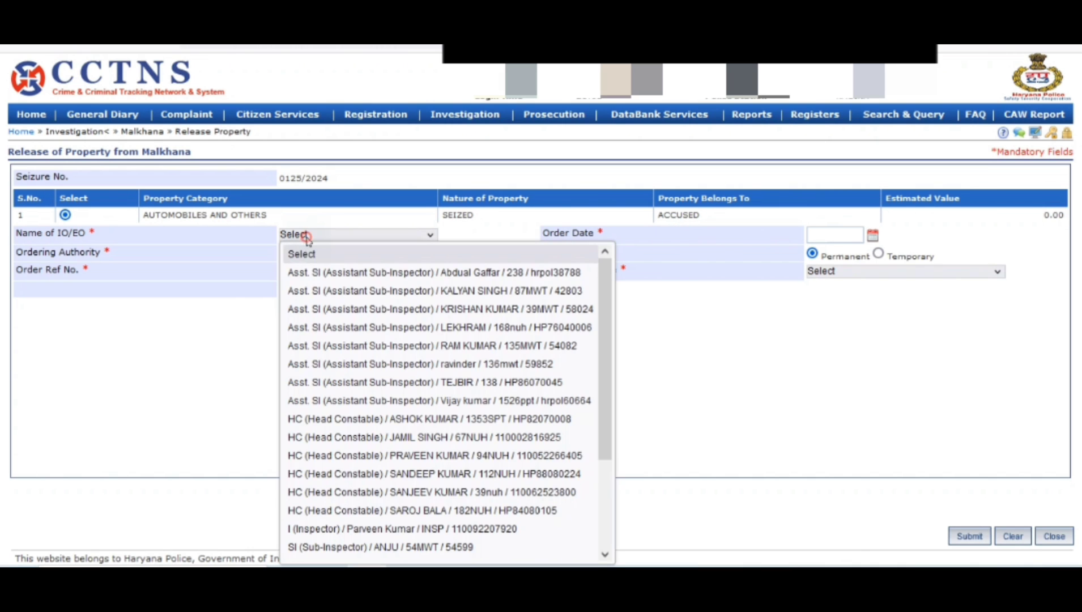
left_click(424, 403)
left_click(313, 259)
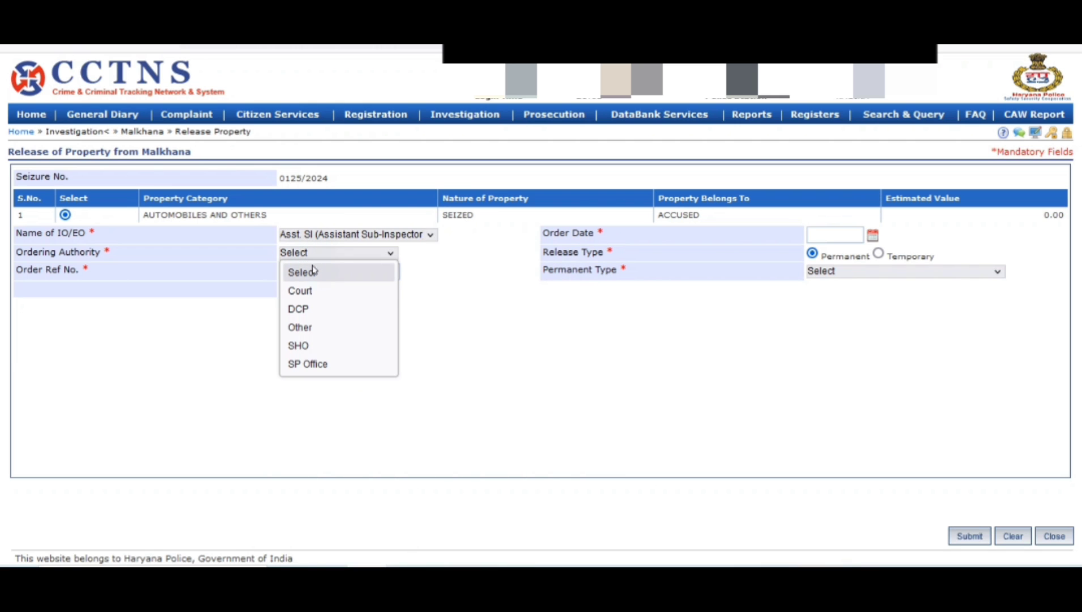
left_click(315, 292)
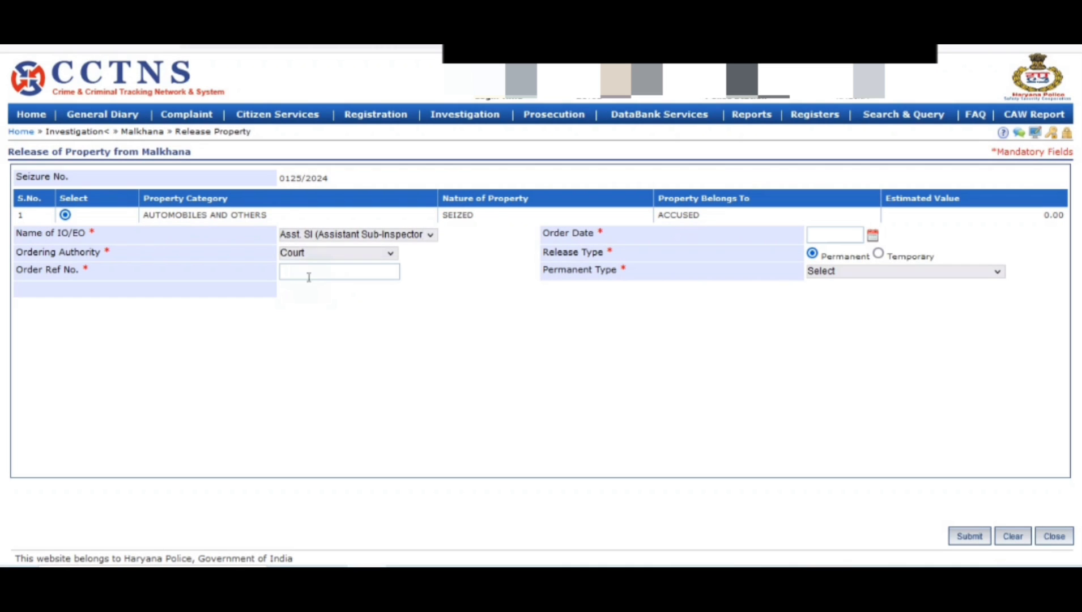
- Enter an order reference number, set order date 05/09/2024, and highlight the Release Type field
left_click(305, 272)
type("xxxx")
left_click(872, 236)
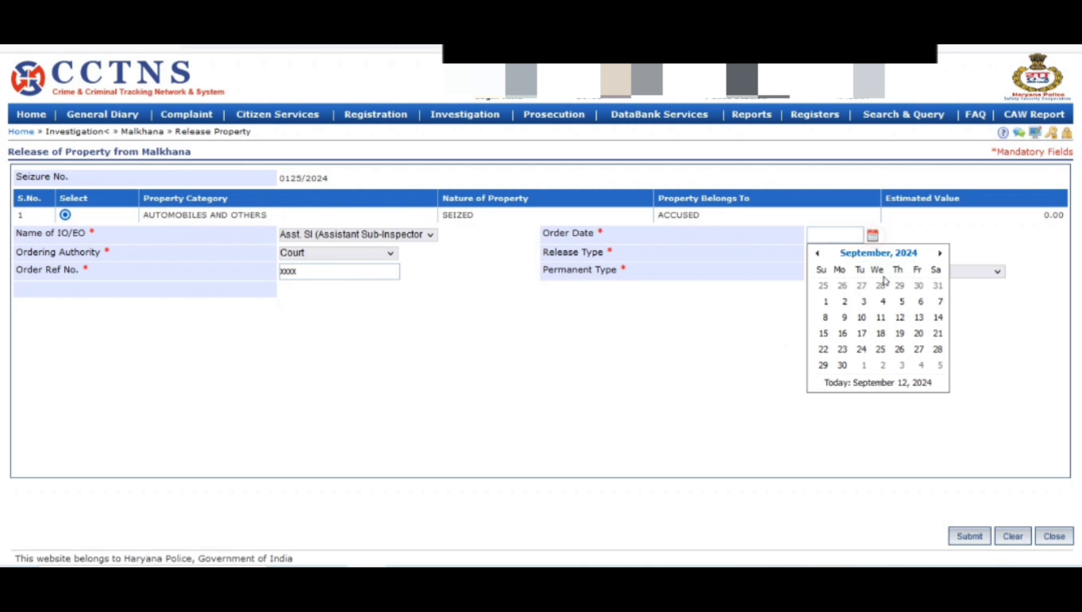
left_click(901, 301)
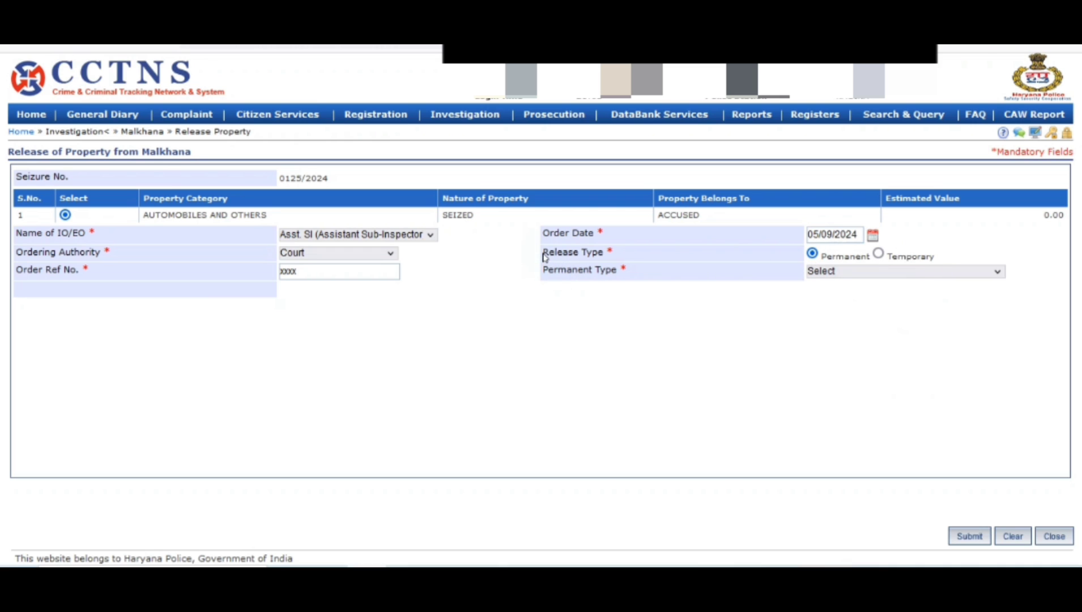
left_click_drag(544, 256, 620, 259)
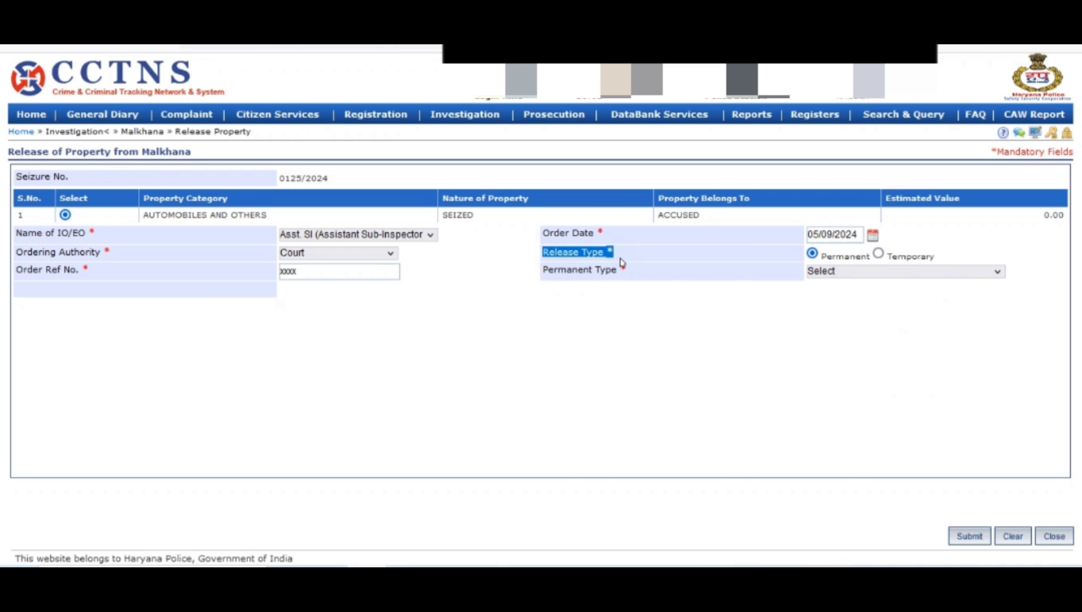
- Set Permanent Type to 'Handed over to Rightful Owner (Permanent)/(Under Bond)'
left_click(827, 277)
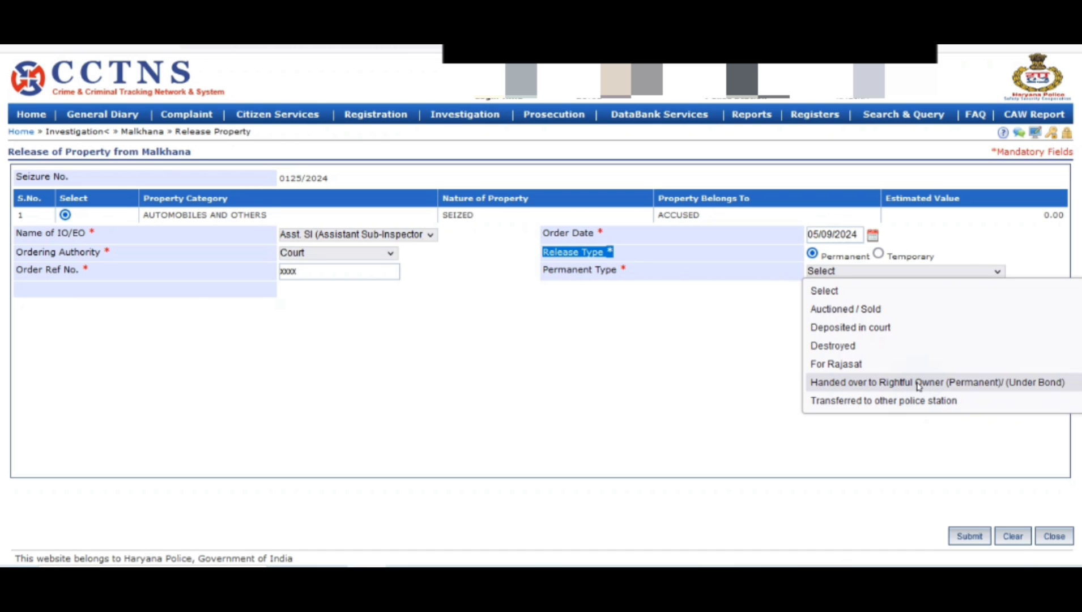
left_click(918, 383)
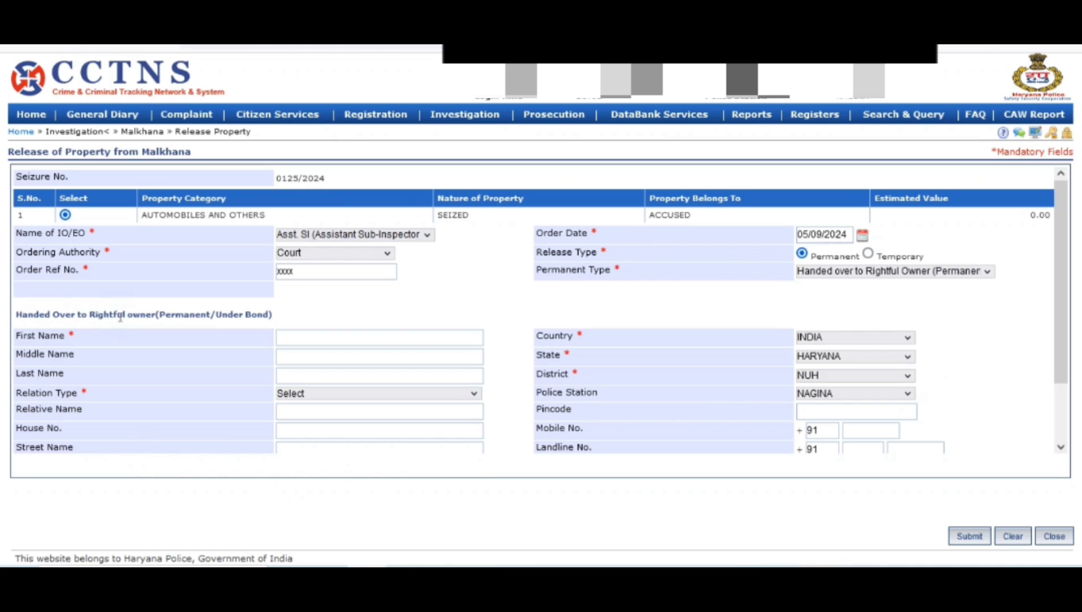
- Enter the owner's first name, relation type Father, and the relative's name
left_click(291, 338)
left_click(296, 393)
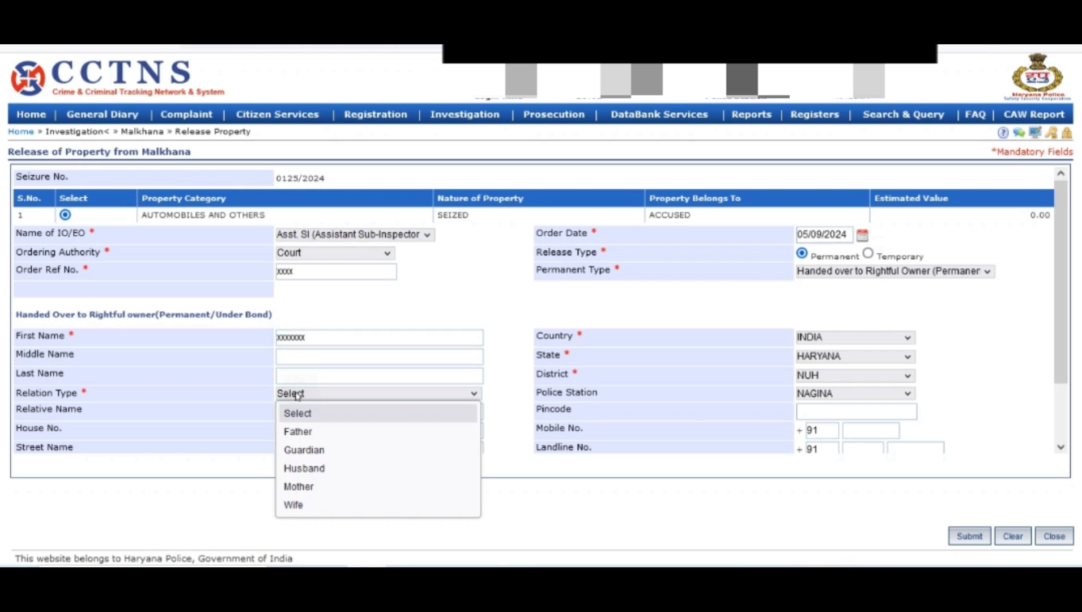
left_click(298, 433)
left_click(289, 413)
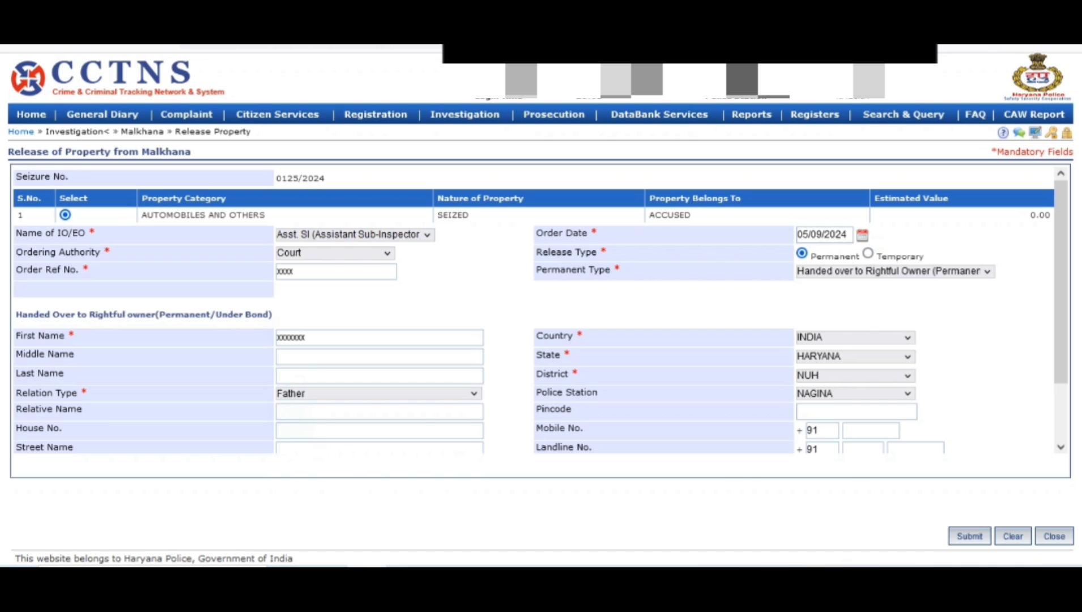
type("xxxxxxx")
- Highlight the Type of Handing field and enter the owner's village/town/city
scroll(510, 443, "down", 2)
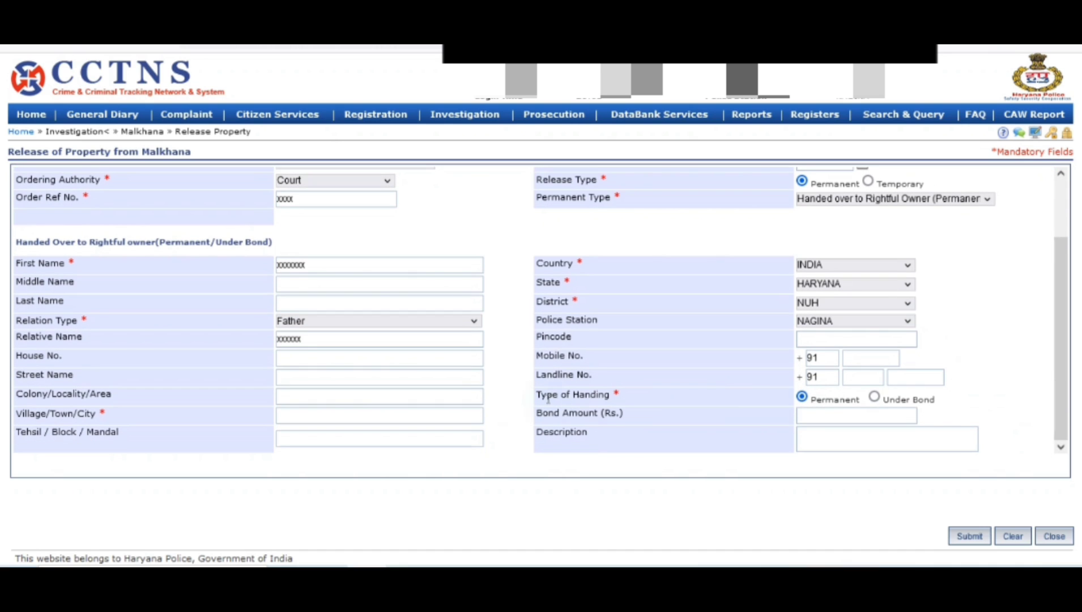
left_click_drag(536, 399, 614, 406)
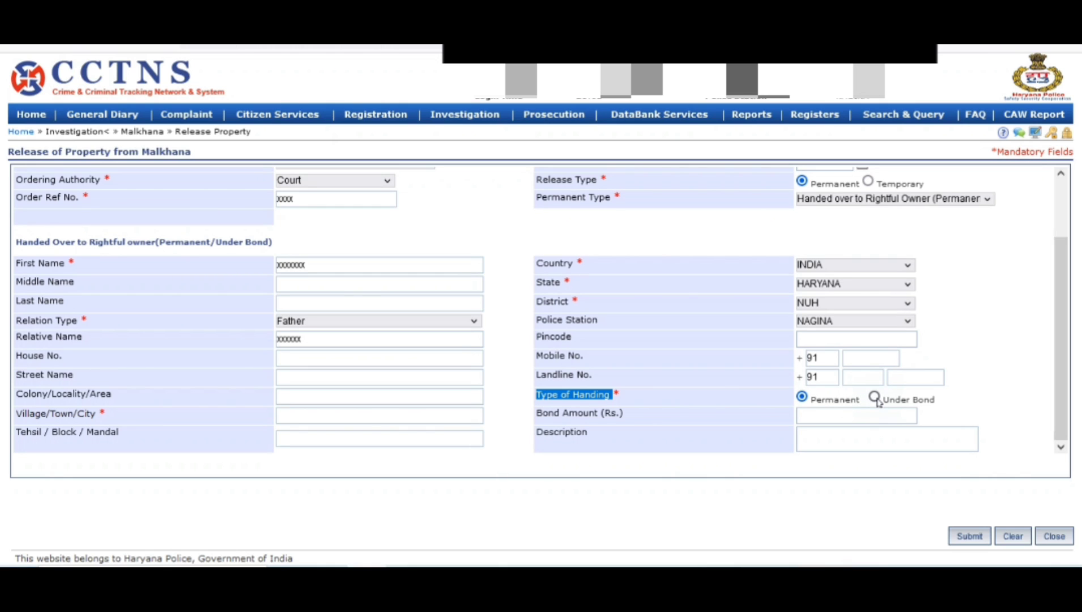
left_click(305, 416)
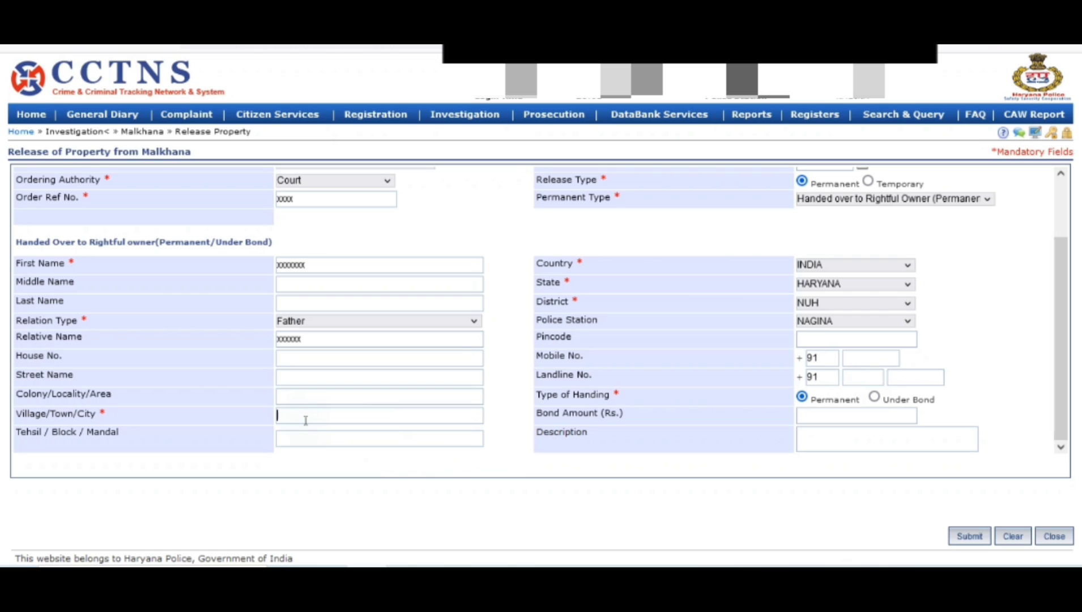
type("xxxxxx")
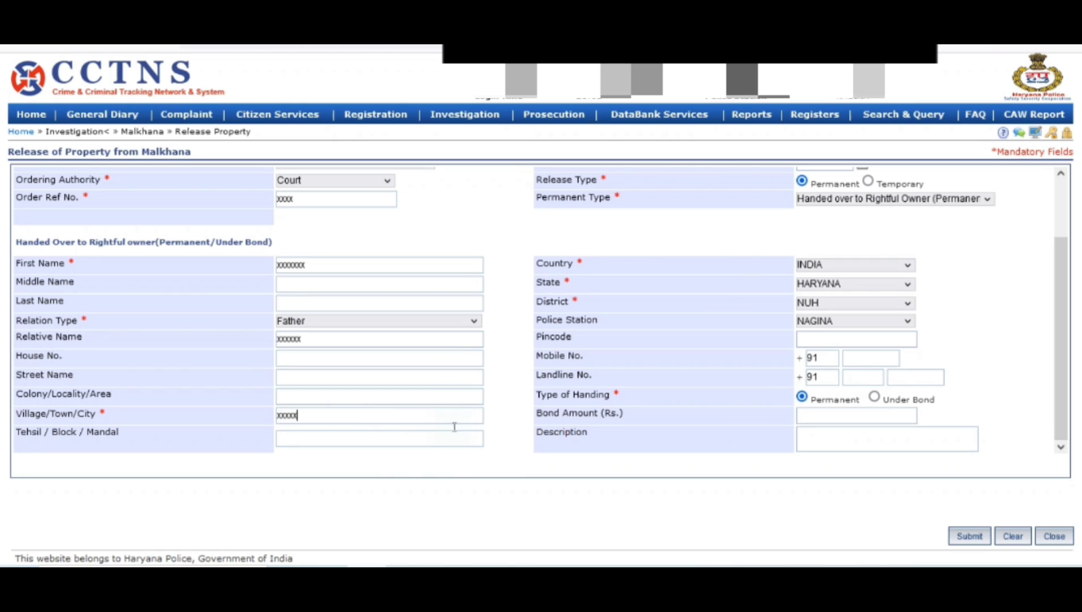